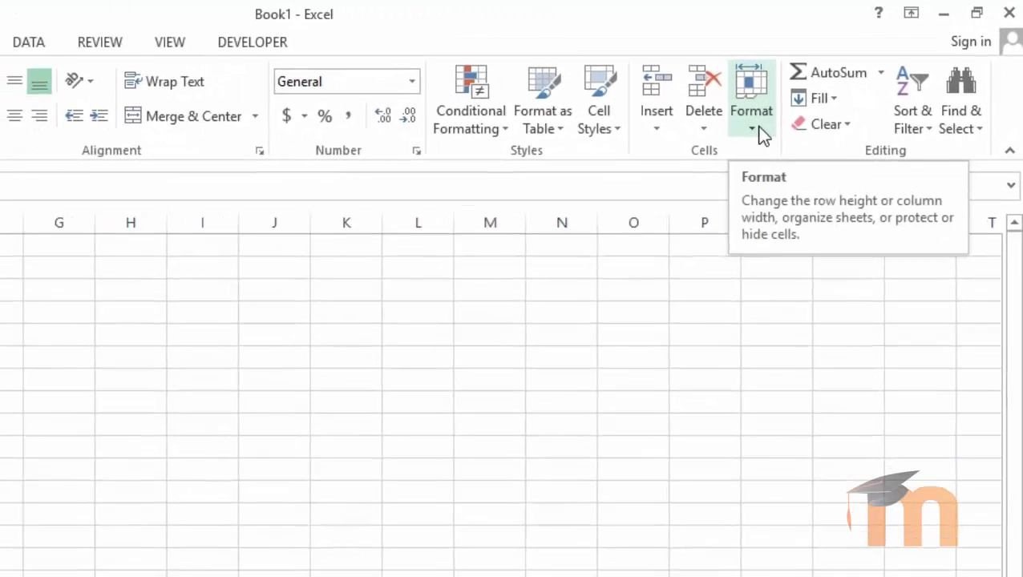
# Step: Preview the Protect Sheet settings from the format options and the Sheet1 tab menu, closing them each time
pyautogui.click(757, 127)
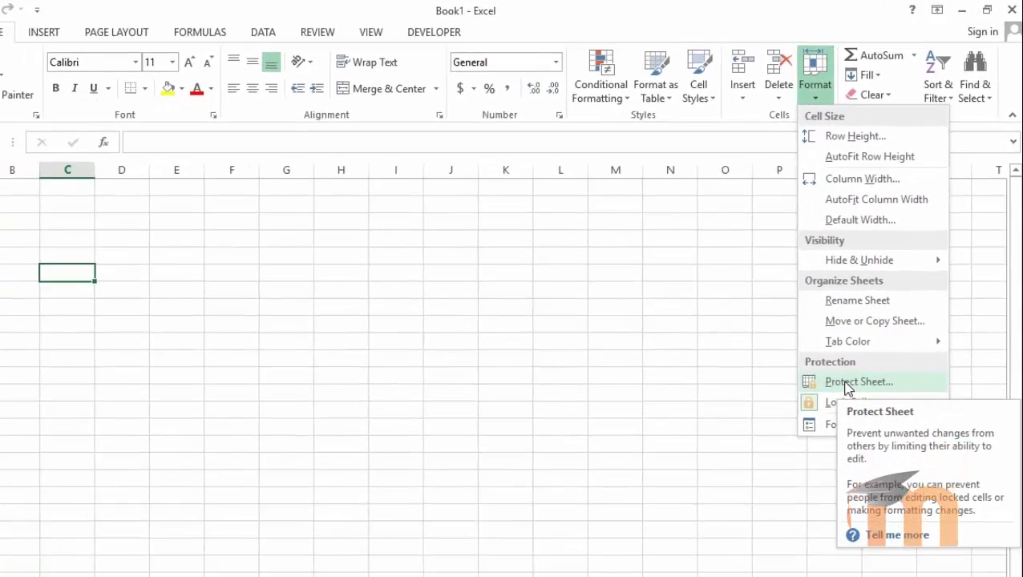
pyautogui.click(847, 383)
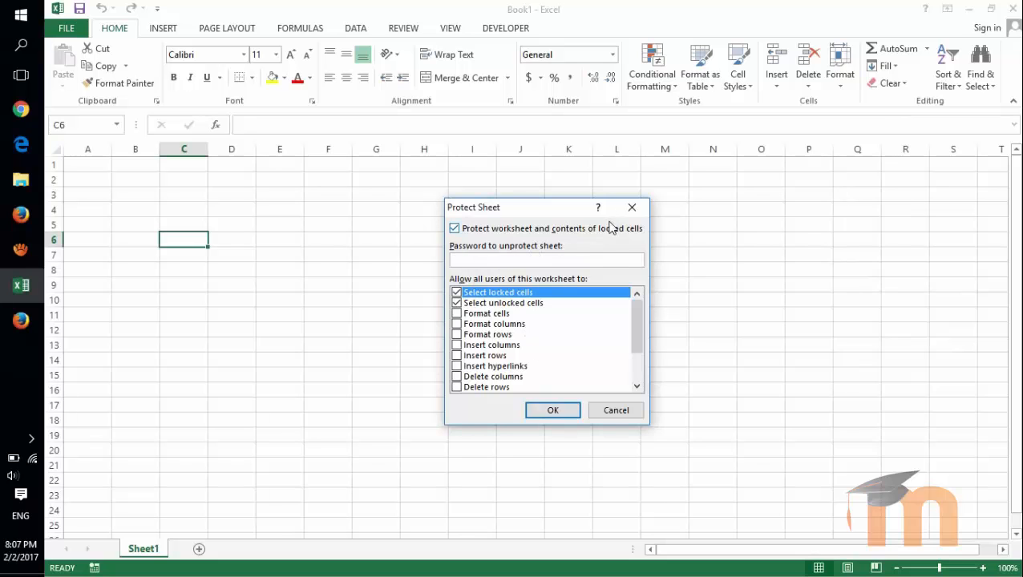
pyautogui.click(631, 210)
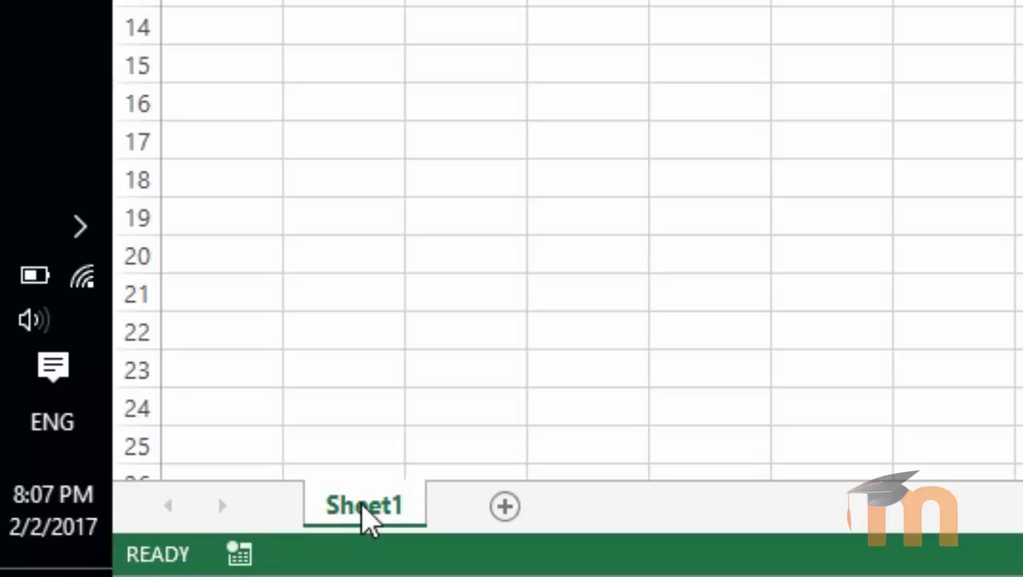
pyautogui.rightClick(367, 520)
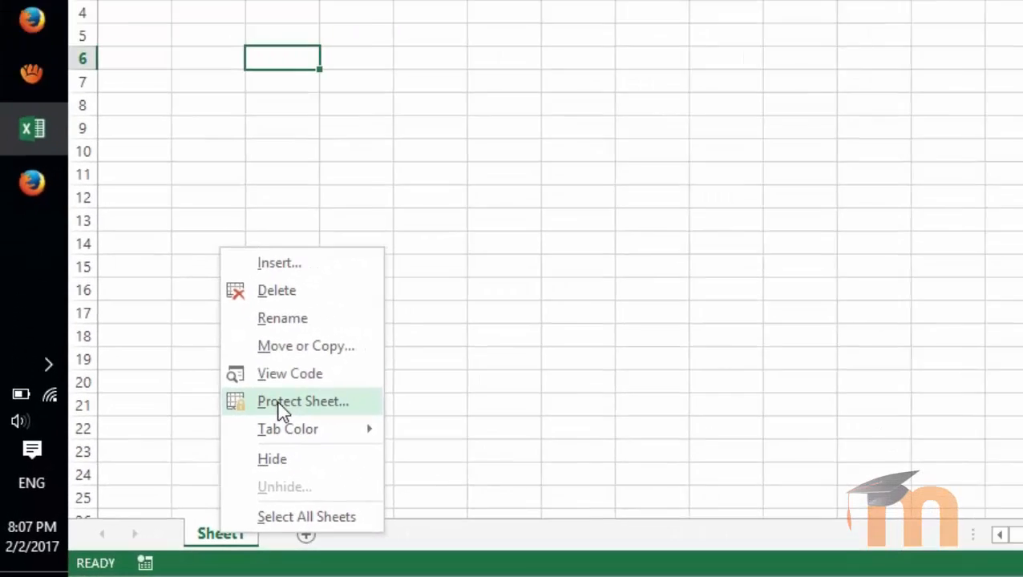
pyautogui.click(279, 404)
pyautogui.moveTo(304, 241); pyautogui.dragTo(793, 75)
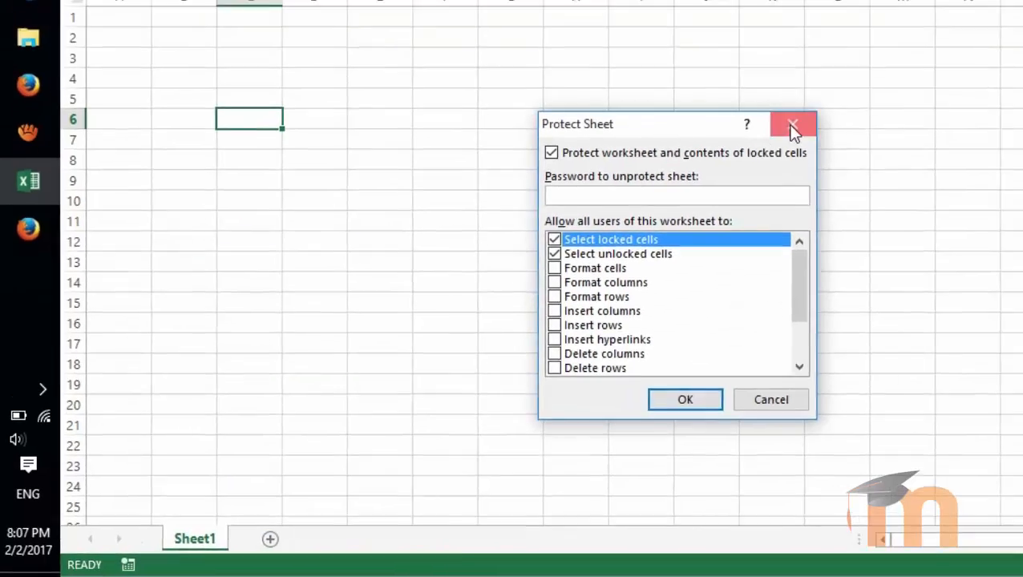
pyautogui.click(856, 88)
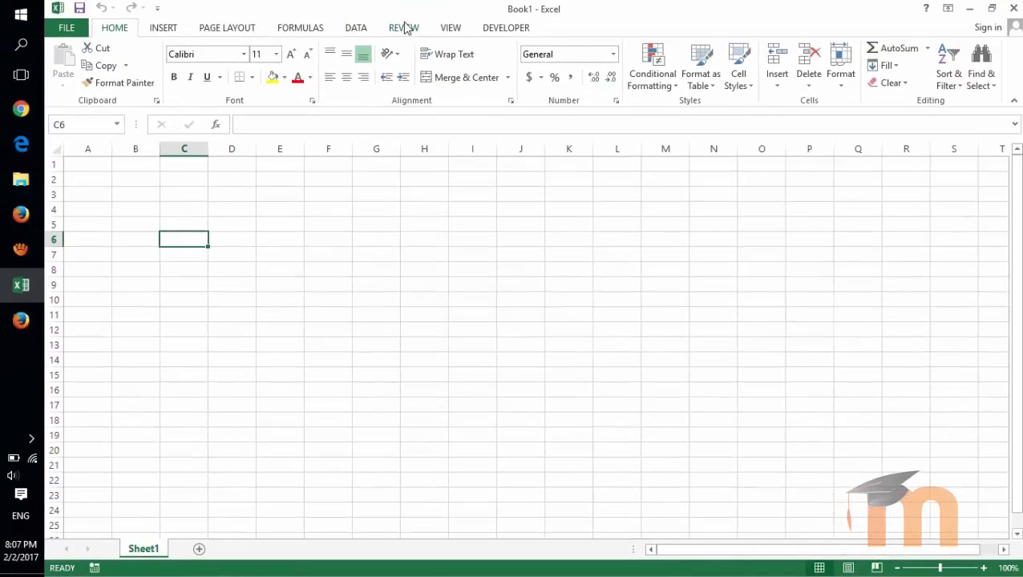
# Step: Open Protect Sheet from the Review tab, close it, and select cell F5
pyautogui.click(404, 27)
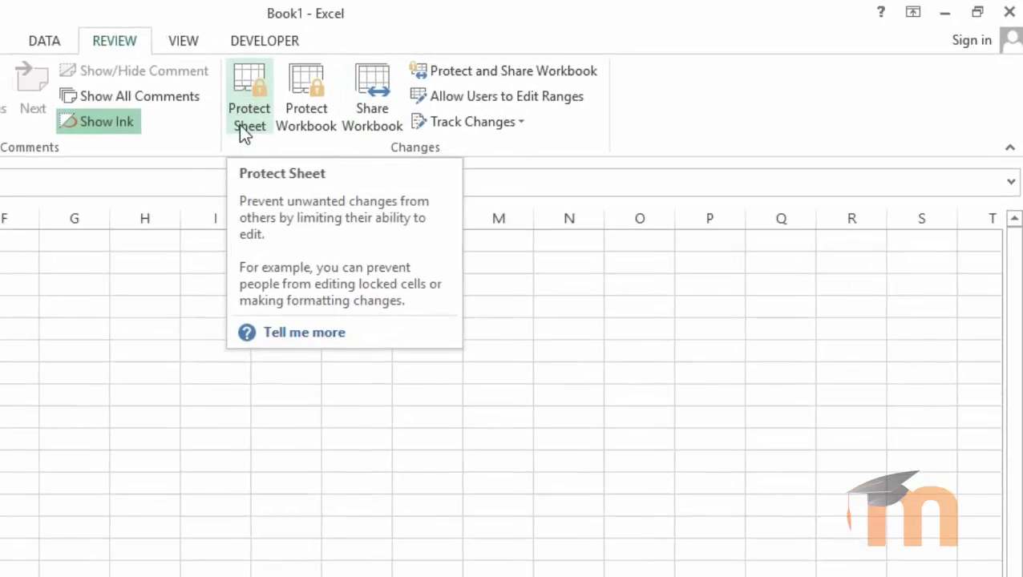
pyautogui.click(244, 120)
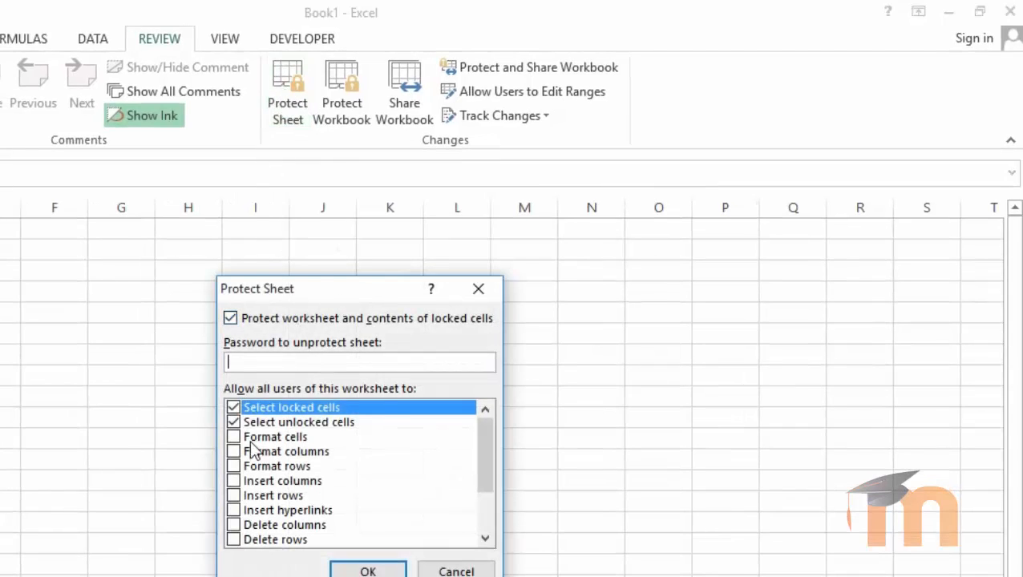
pyautogui.click(478, 288)
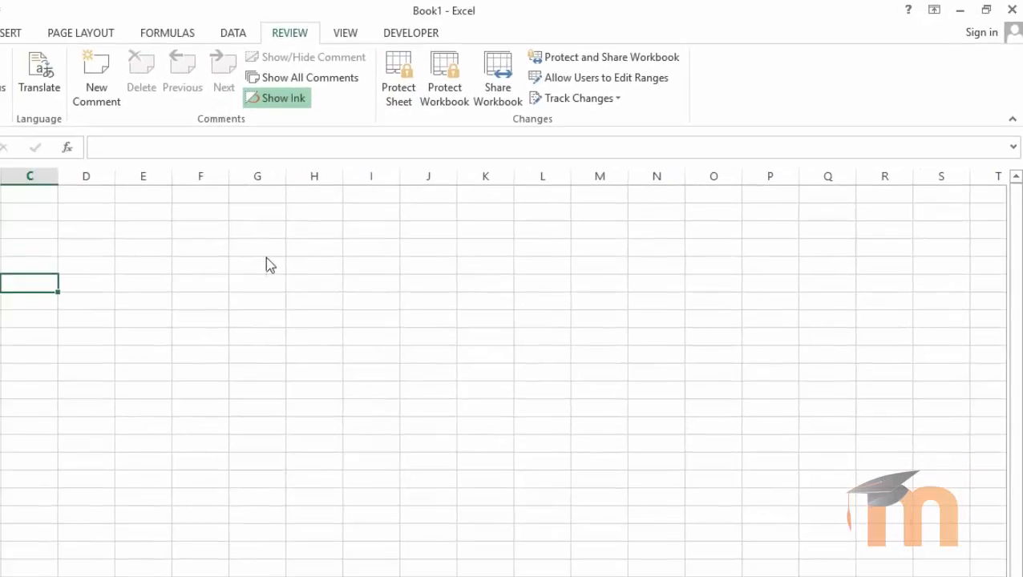
pyautogui.click(188, 262)
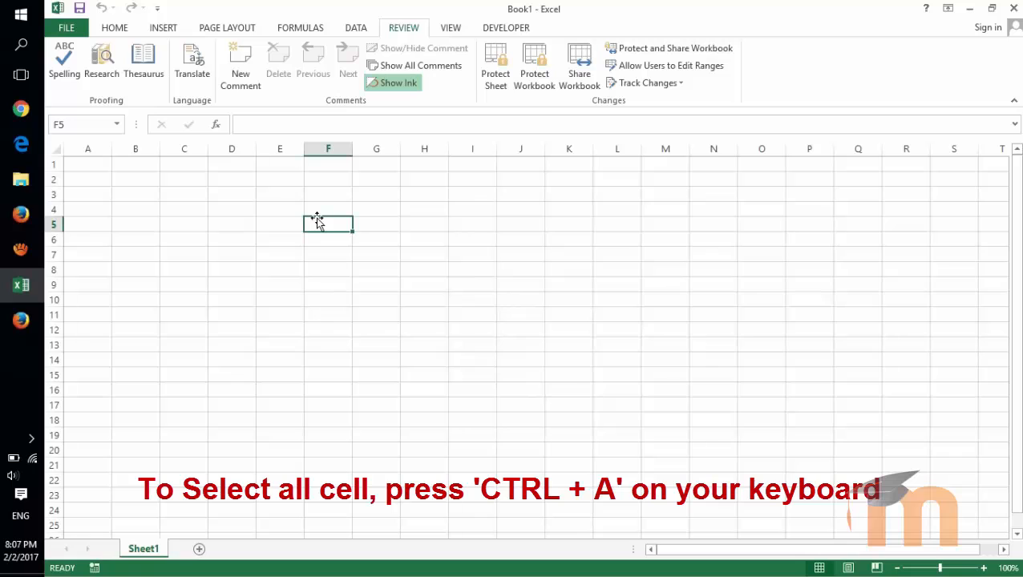
# Step: Select the whole sheet, check its cell Protection options without changes, then open Review's Protect Sheet
pyautogui.click(53, 150)
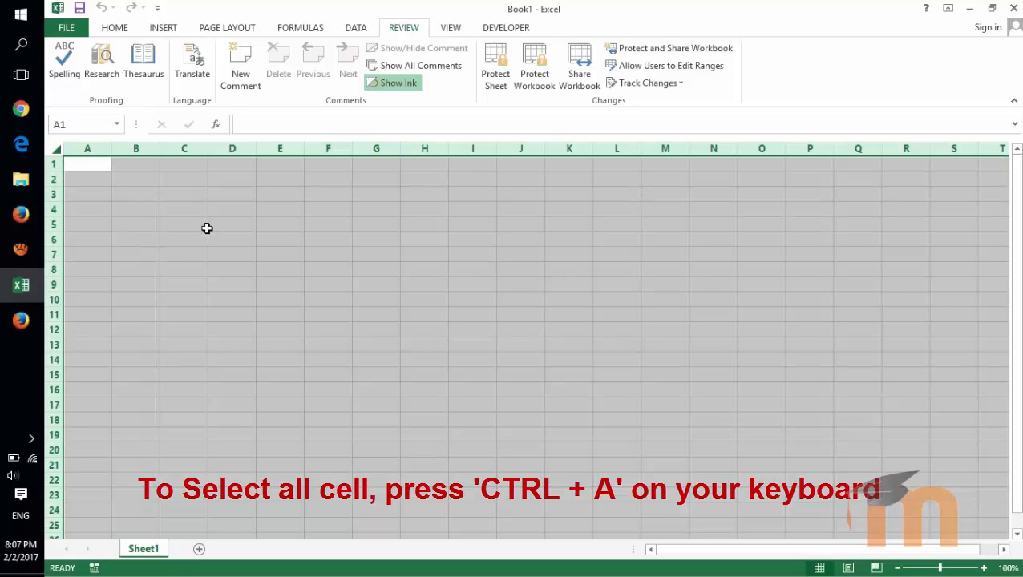
pyautogui.click(114, 29)
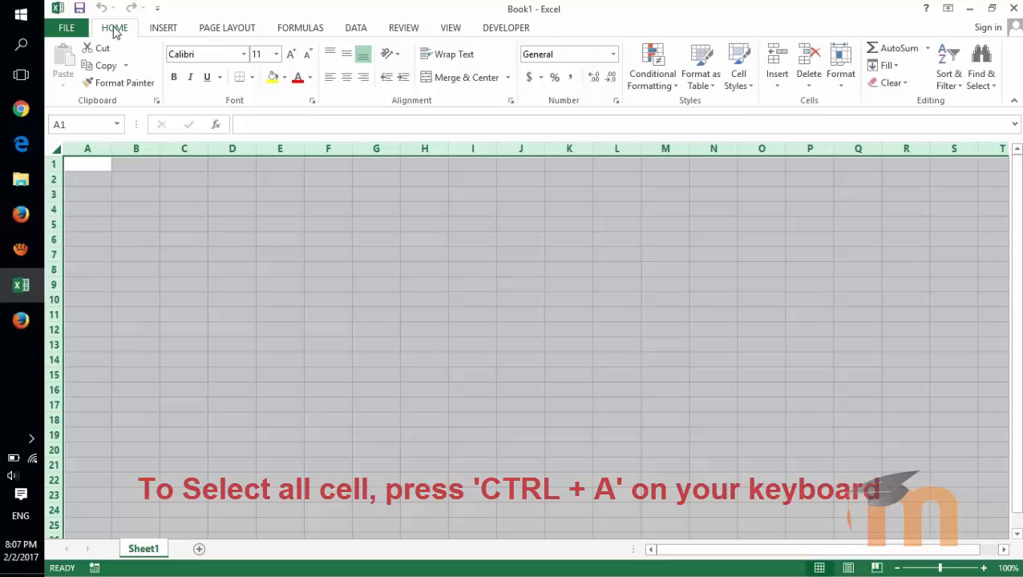
pyautogui.click(312, 100)
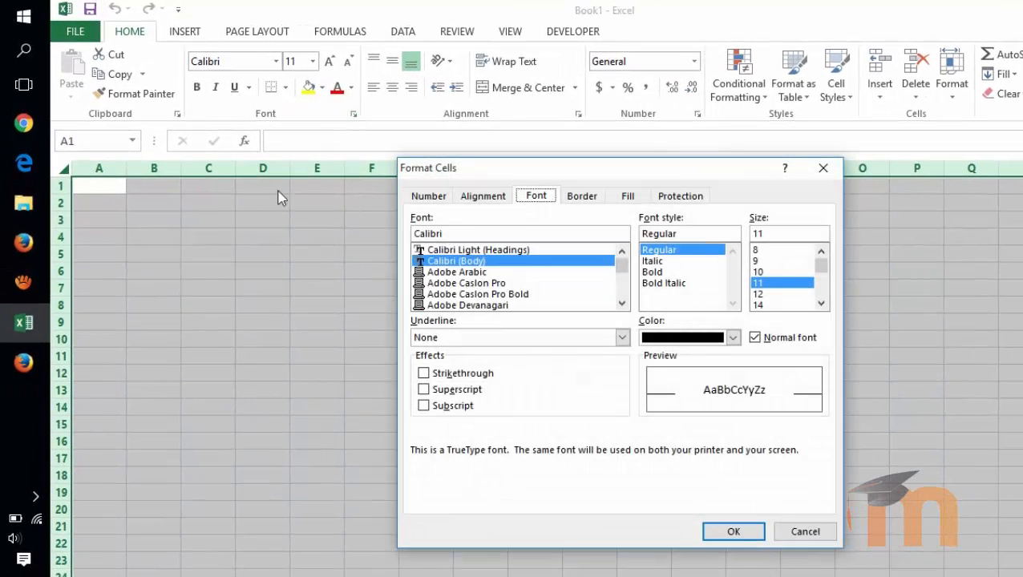
pyautogui.click(678, 196)
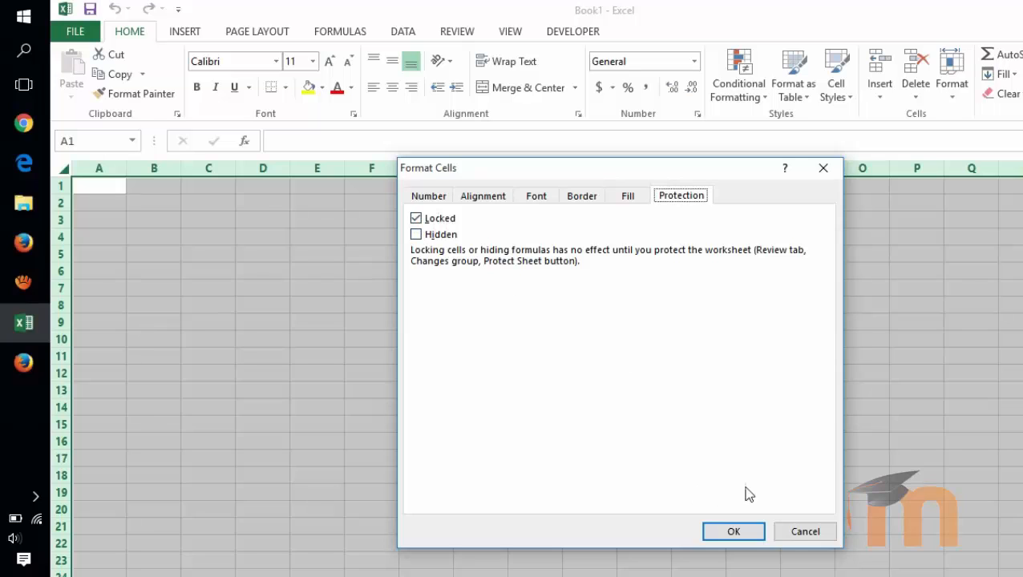
pyautogui.click(800, 536)
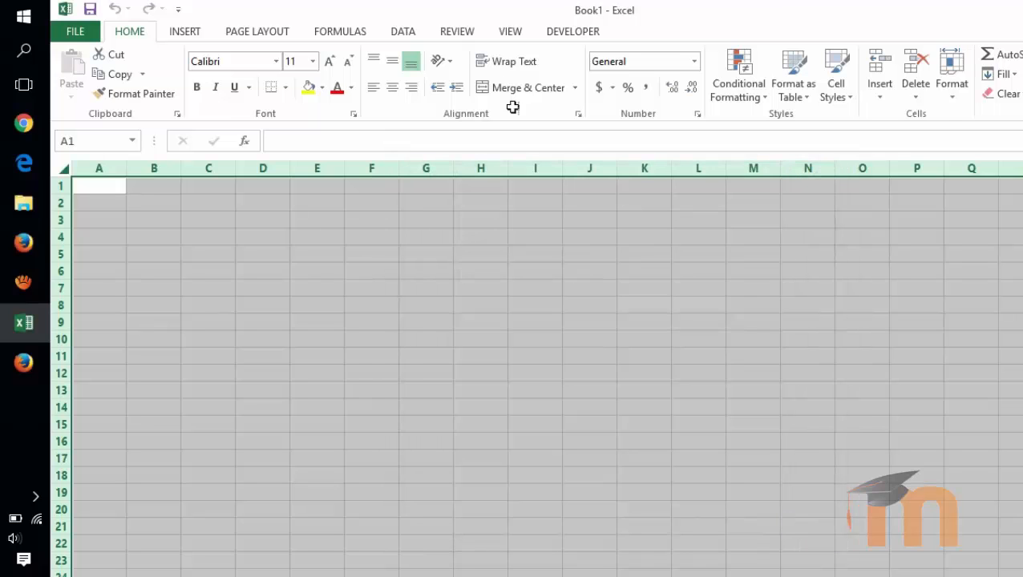
pyautogui.click(459, 33)
pyautogui.click(568, 85)
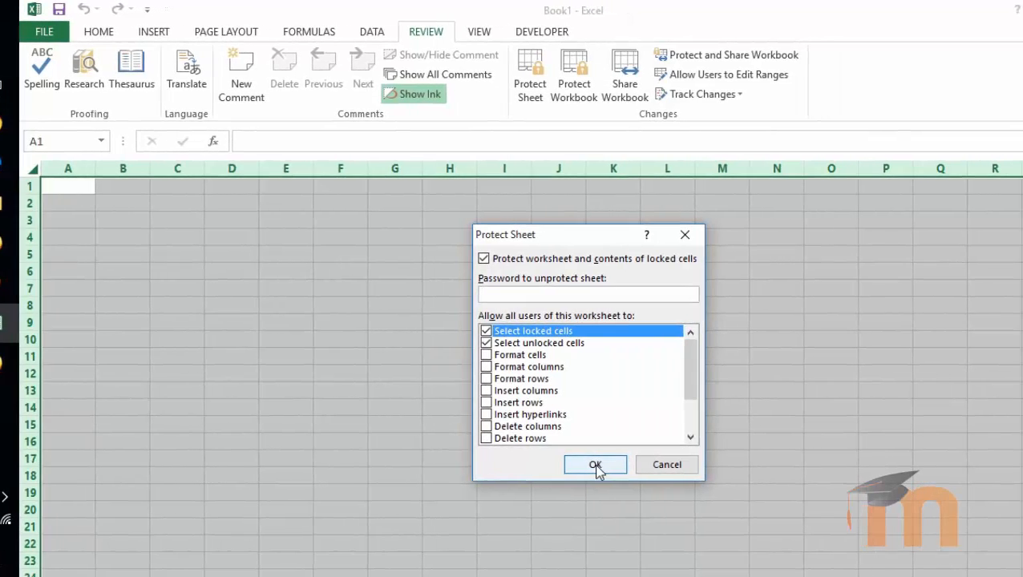
# Step: Cancel protection and reopen Format Cells via the Font launcher, Ctrl+1 and Ctrl+Shift+F
pyautogui.click(646, 465)
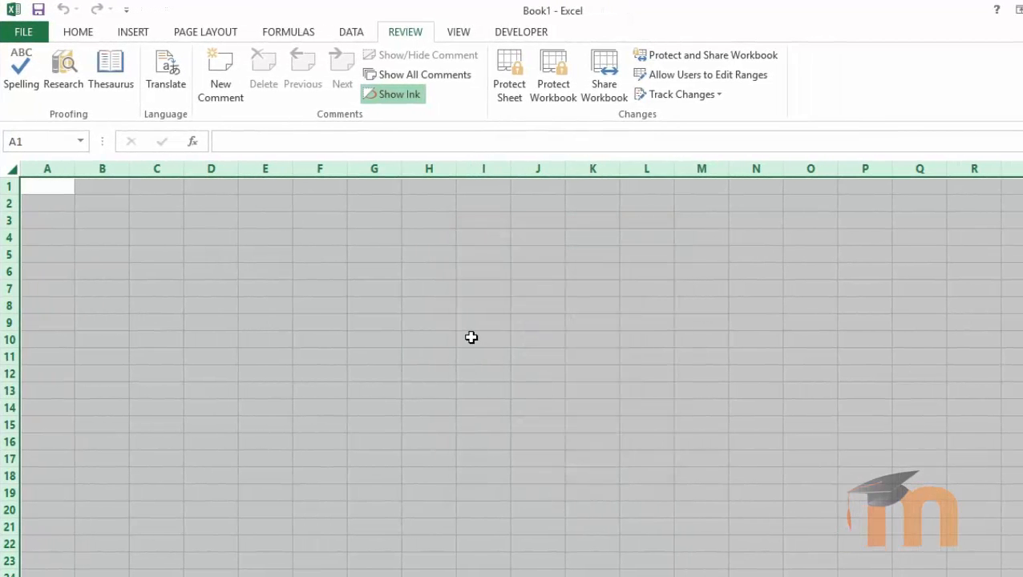
pyautogui.click(74, 33)
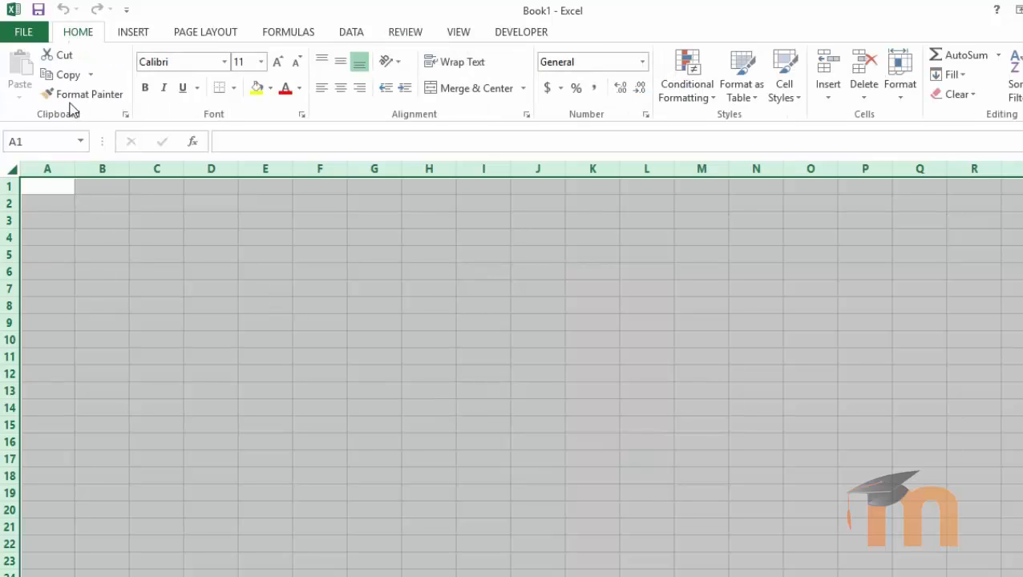
pyautogui.click(302, 116)
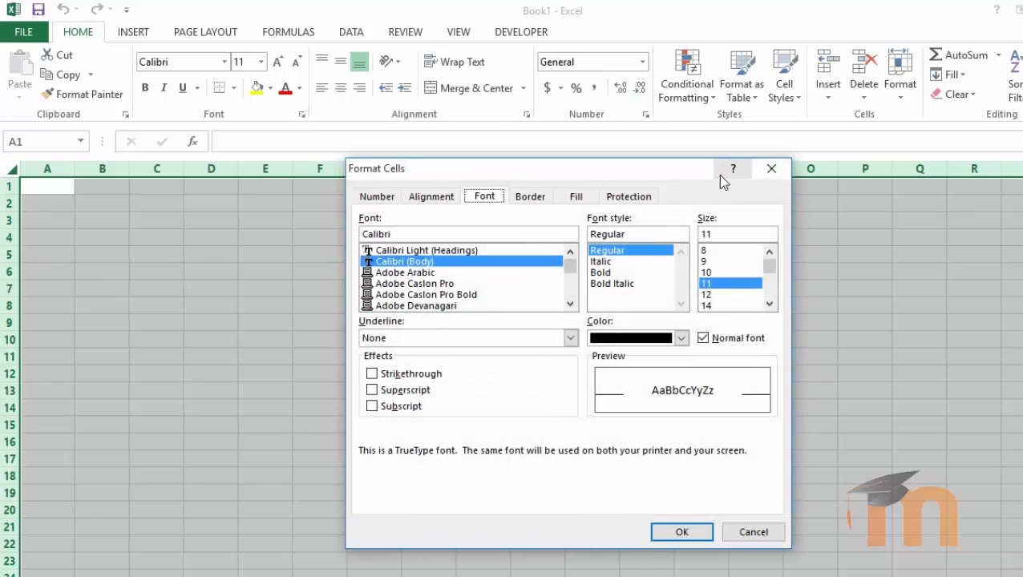
pyautogui.click(771, 170)
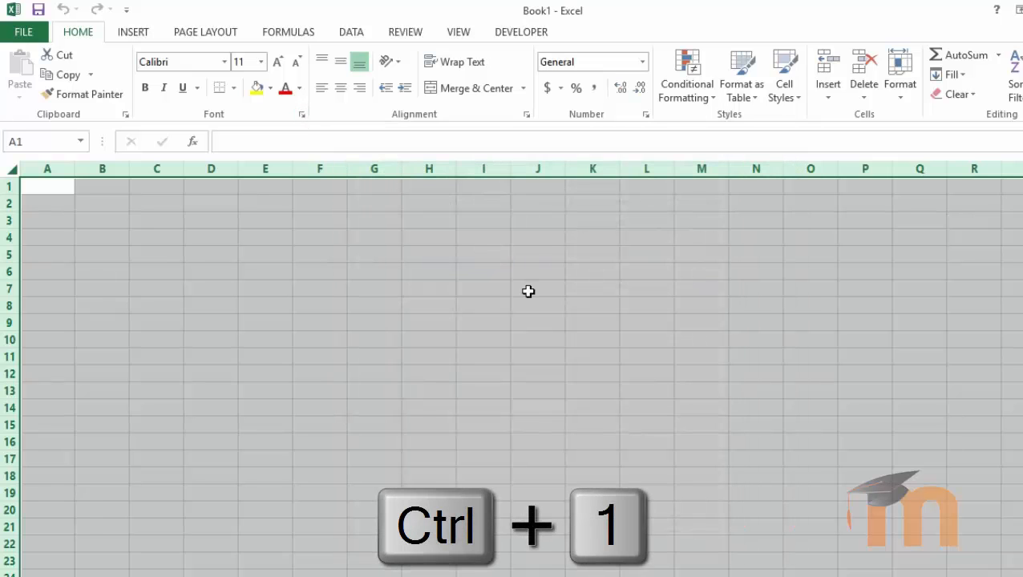
pyautogui.hotkey('ctrl', '1')
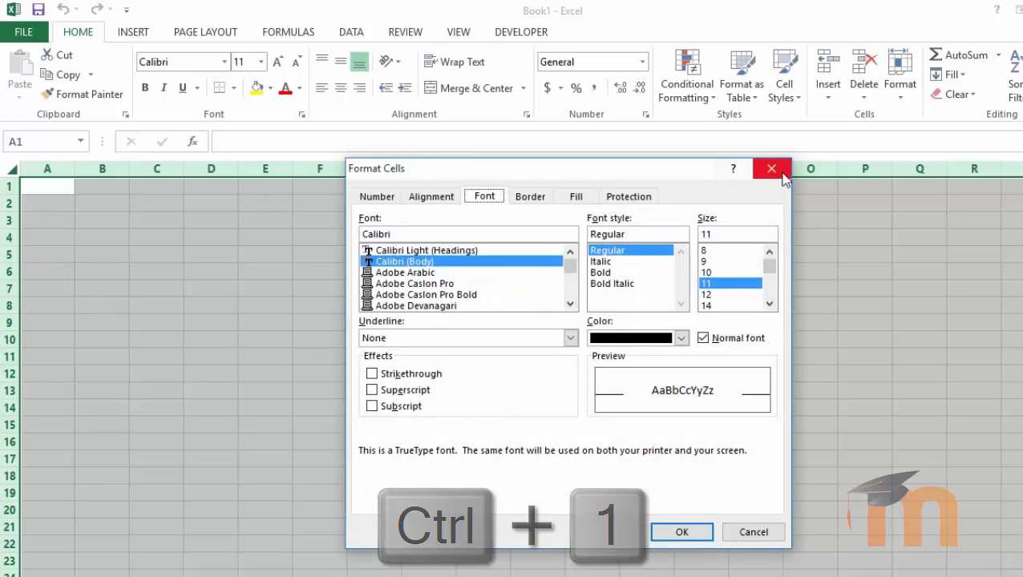
pyautogui.click(775, 172)
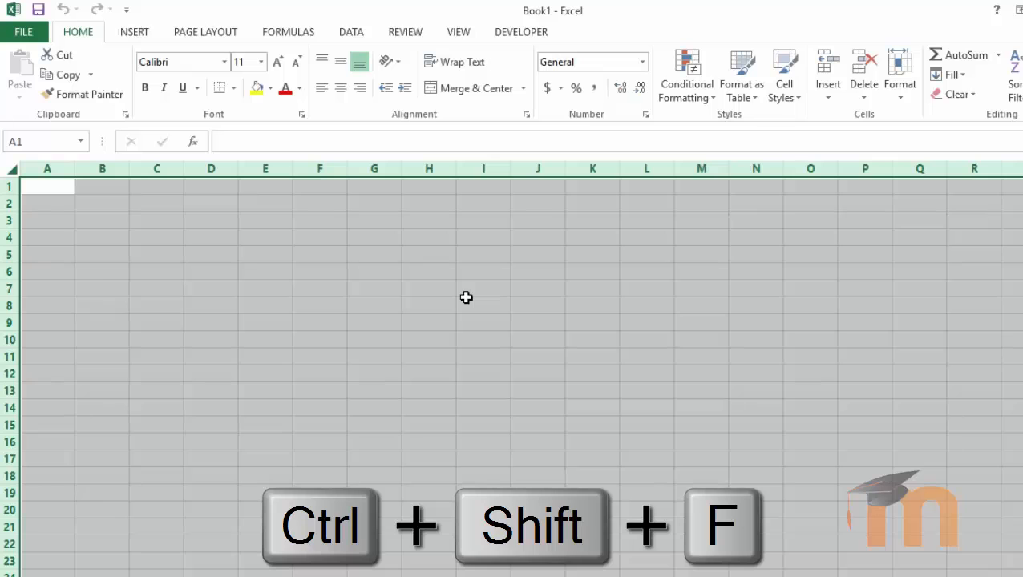
pyautogui.hotkey('ctrl', 'shift', 'f')
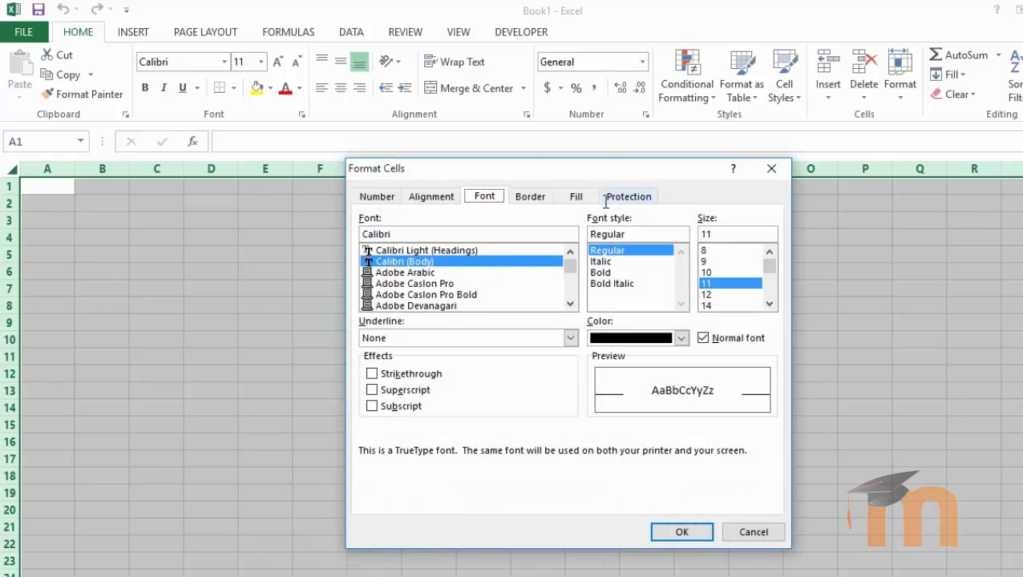
# Step: Confirm on the Protection tab that all cells are Locked, then close Format Cells
pyautogui.click(617, 197)
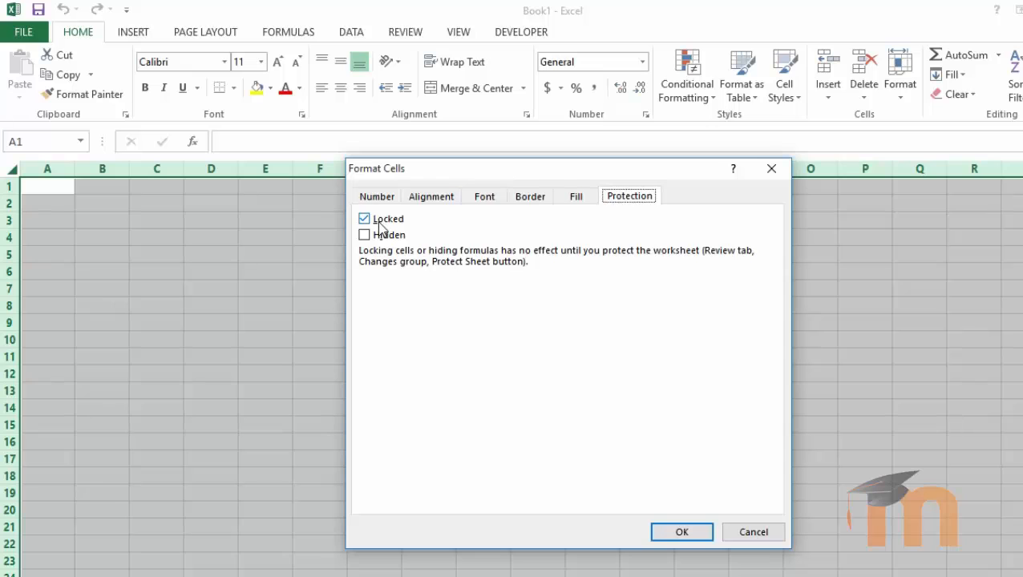
pyautogui.click(771, 169)
# Step: Type test text 'ddfdf' in G6 and erase it, confirming the sheet is still editable
pyautogui.click(374, 271)
pyautogui.write('ddfdf')
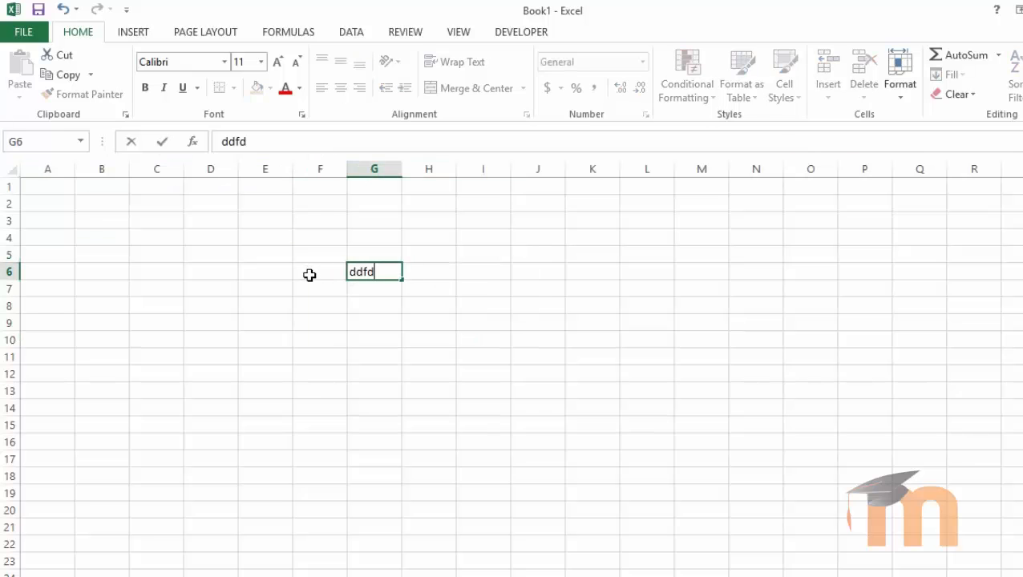
pyautogui.press('BackSpace')
pyautogui.press('BackSpace')
pyautogui.press('BackSpace')
pyautogui.press('BackSpace')
pyautogui.press('BackSpace')
pyautogui.click(360, 338)
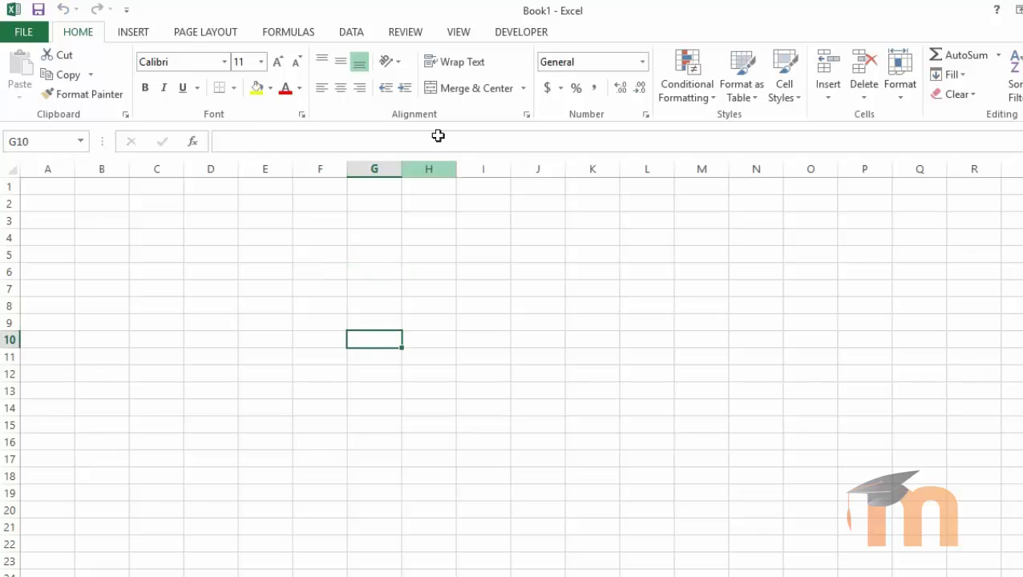
# Step: Select cell H6 and open Protect Sheet from the Review tab
pyautogui.click(405, 34)
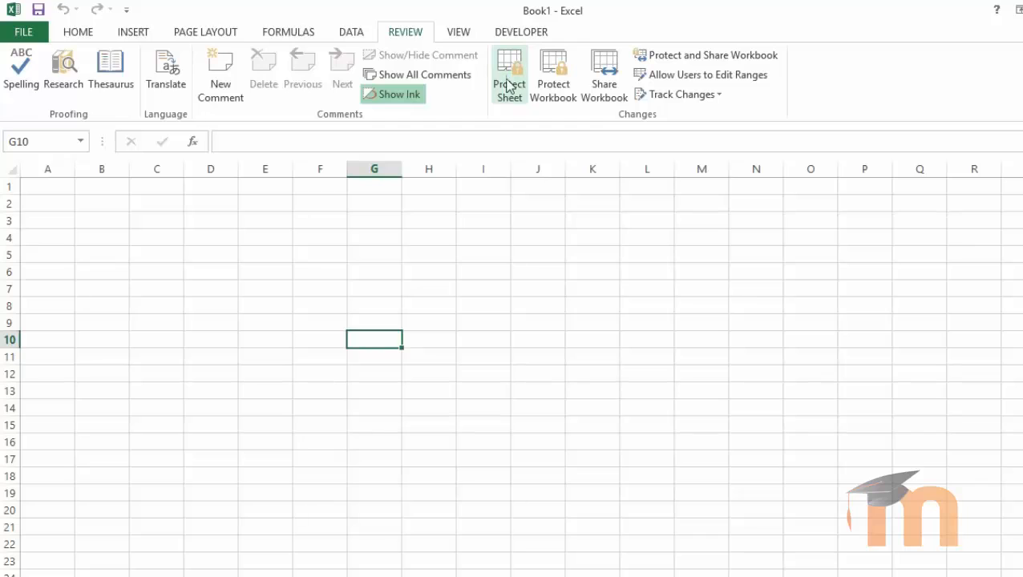
pyautogui.click(436, 267)
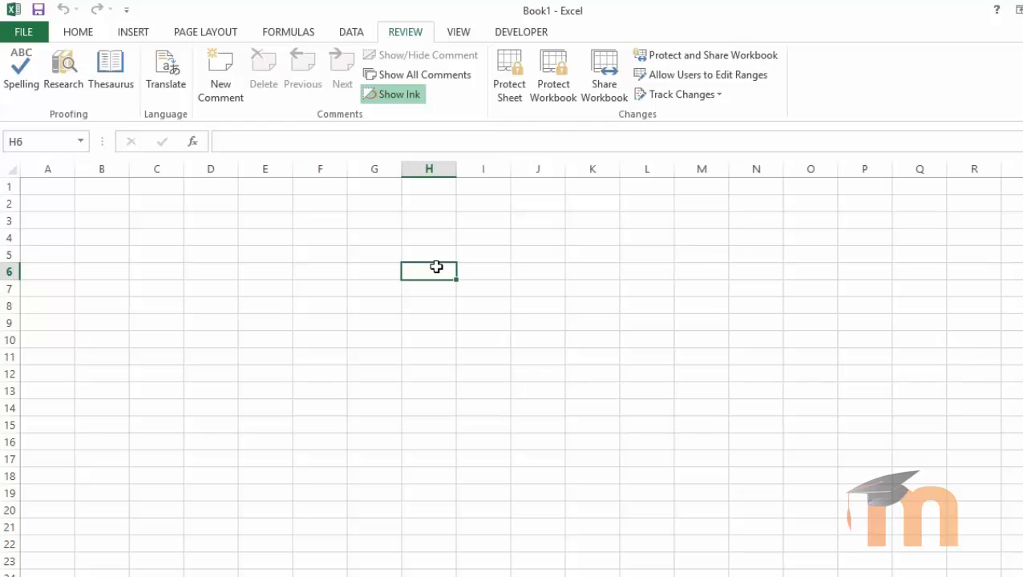
pyautogui.click(509, 69)
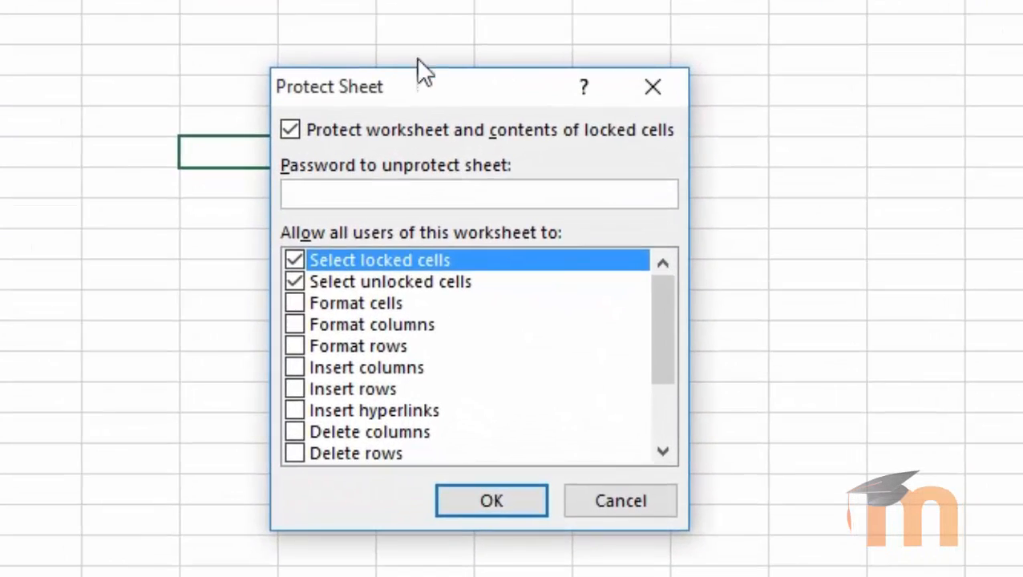
# Step: Protect Sheet1 with no password, allowing only selection of locked and unlocked cells
pyautogui.moveTo(428, 84); pyautogui.dragTo(383, 63)
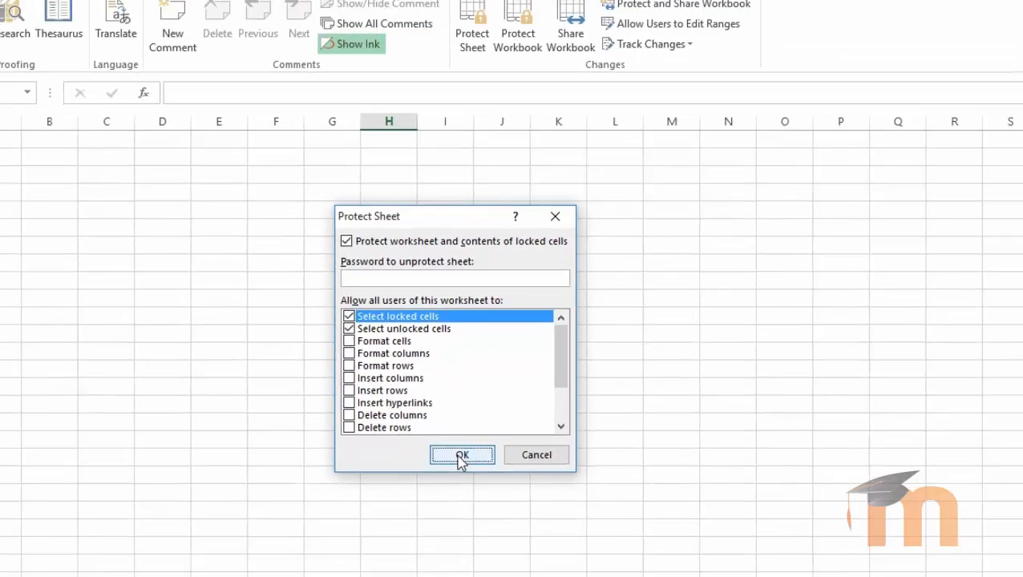
pyautogui.click(476, 480)
pyautogui.click(433, 374)
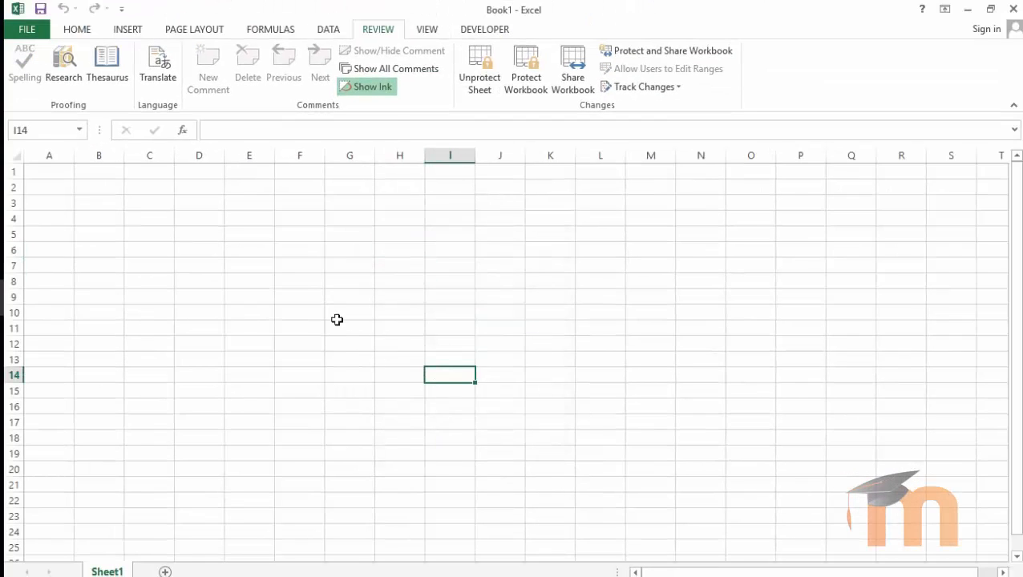
pyautogui.click(275, 279)
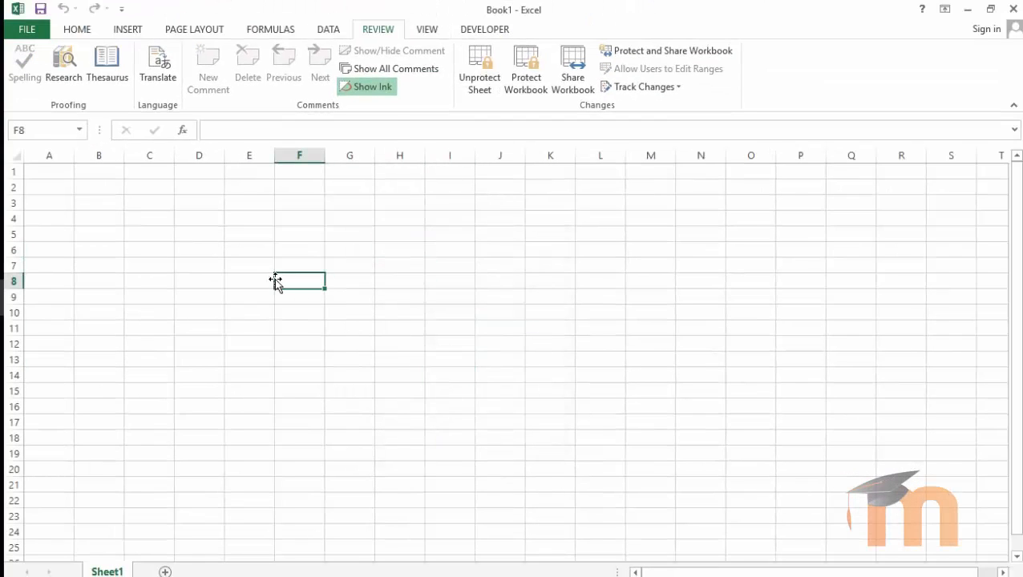
pyautogui.doubleClick(275, 279)
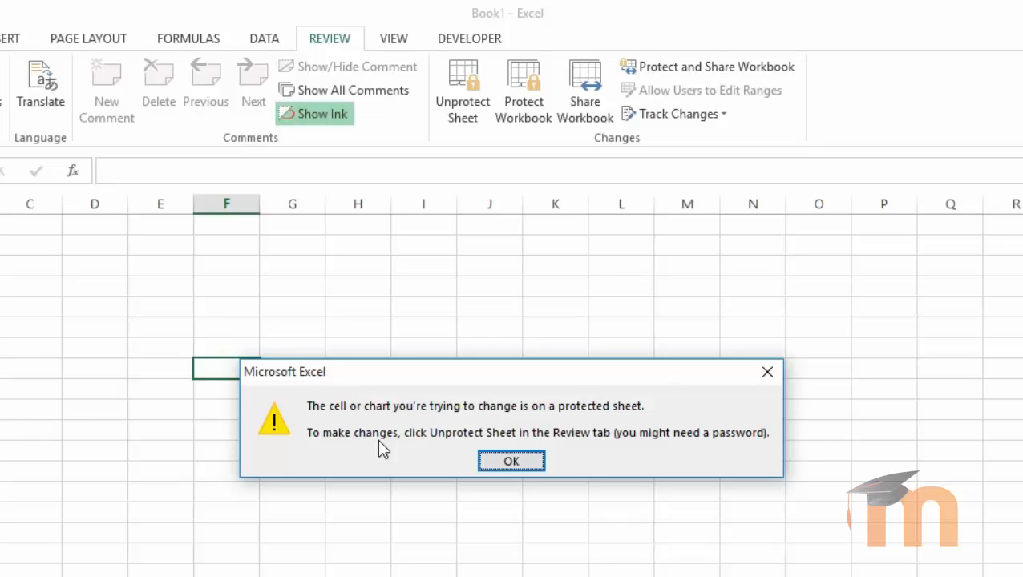
pyautogui.click(484, 463)
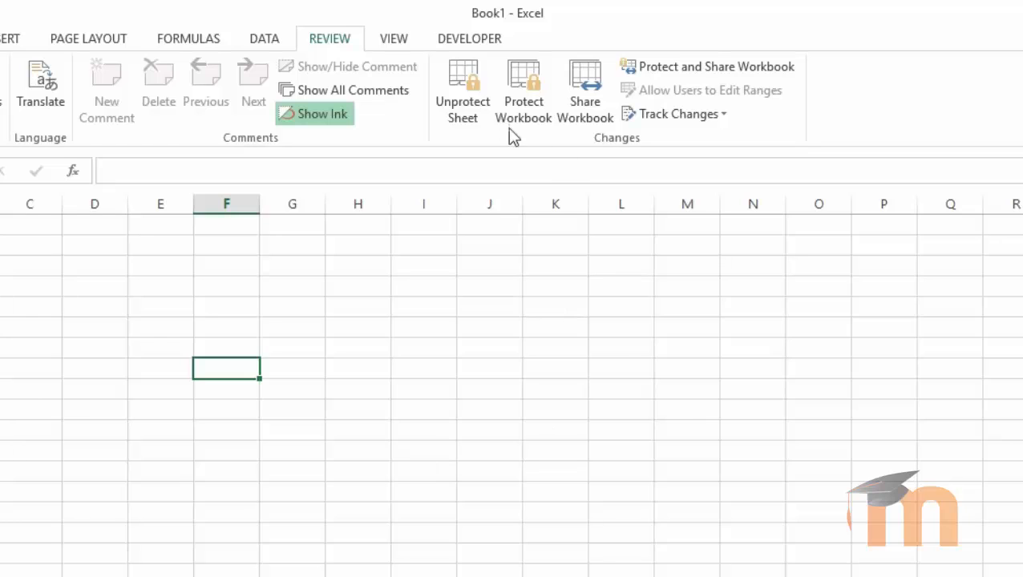
# Step: Unprotect the sheet, type and clear 'fjlfk' in a column F cell, then reopen Protect Sheet
pyautogui.click(466, 101)
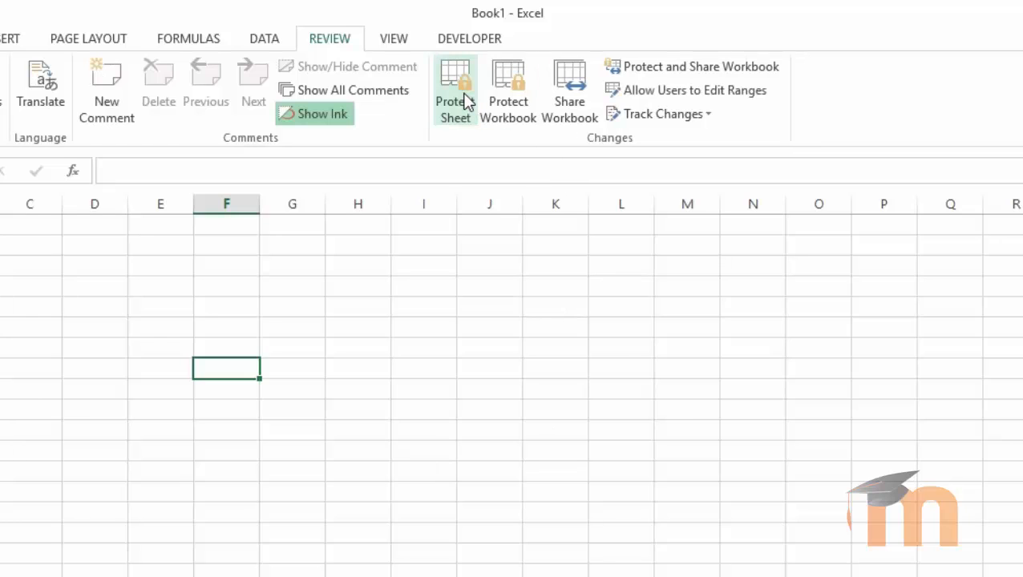
pyautogui.click(231, 284)
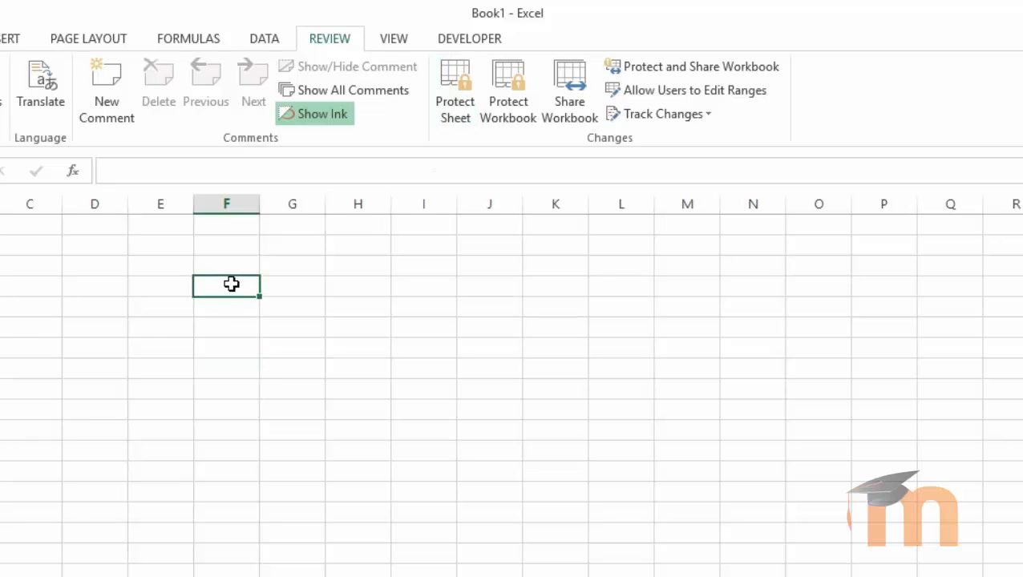
pyautogui.write('fjlfk')
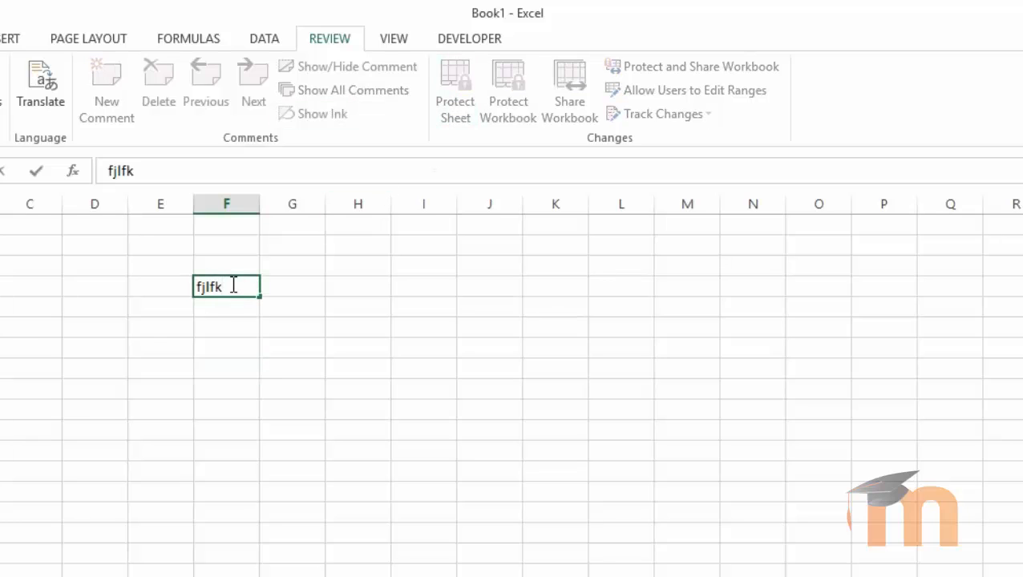
pyautogui.press('BackSpace')
pyautogui.press('BackSpace')
pyautogui.press('BackSpace')
pyautogui.press('BackSpace')
pyautogui.press('BackSpace')
pyautogui.press('Return')
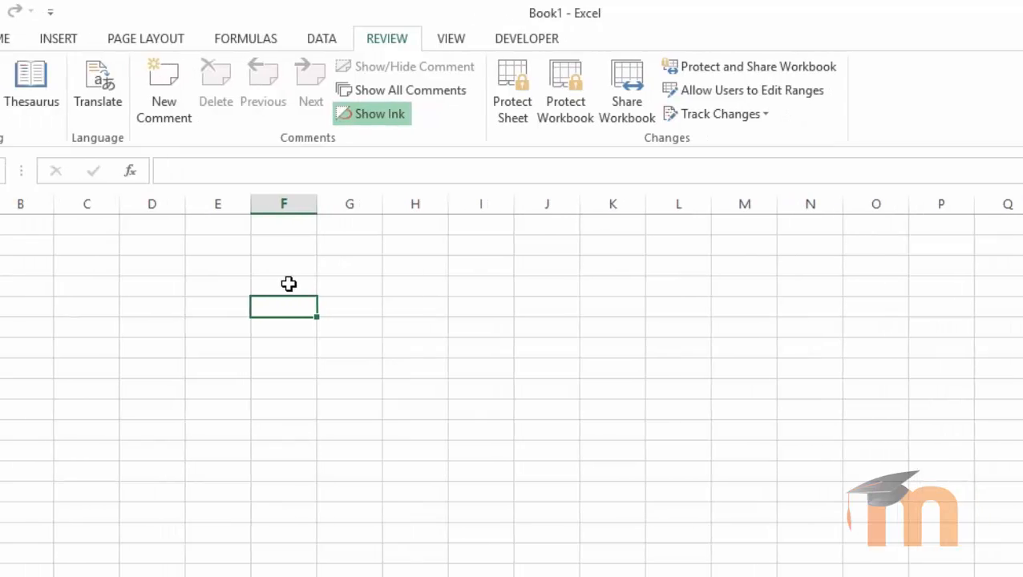
pyautogui.click(452, 97)
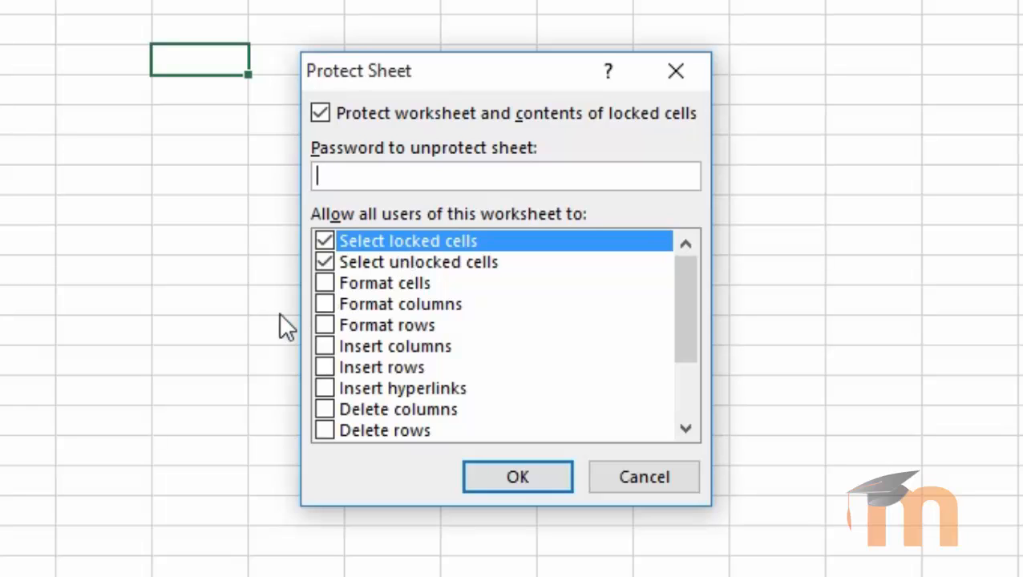
pyautogui.click(324, 346)
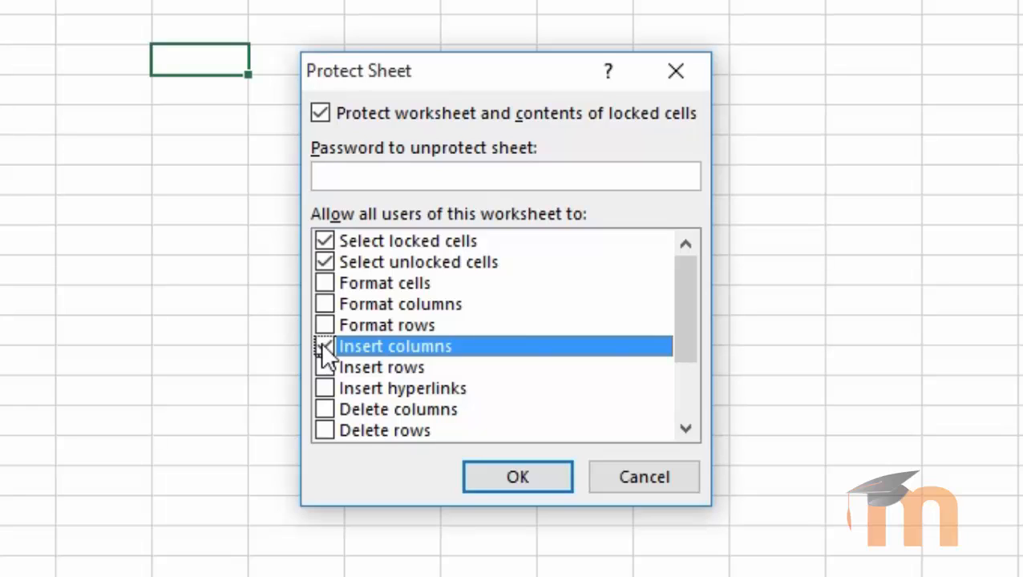
pyautogui.click(322, 365)
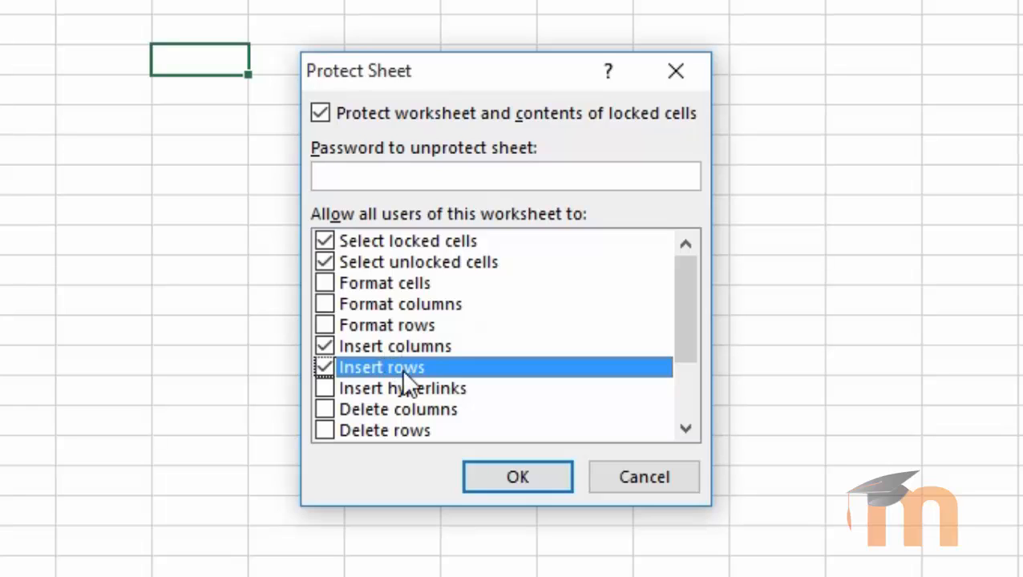
pyautogui.click(324, 367)
pyautogui.click(324, 345)
pyautogui.scroll(-2, 352, 392)
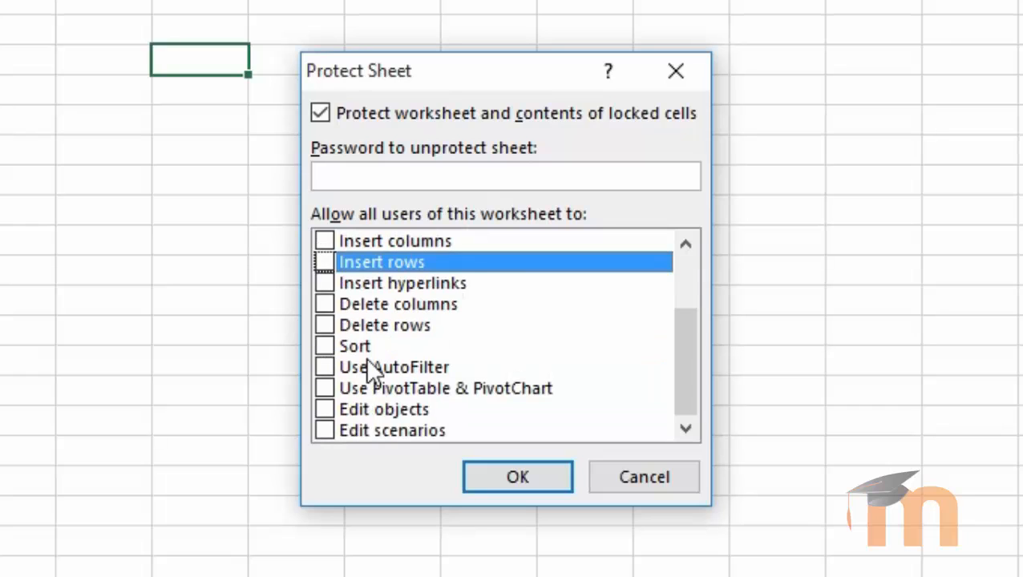
pyautogui.scroll(2, 376, 365)
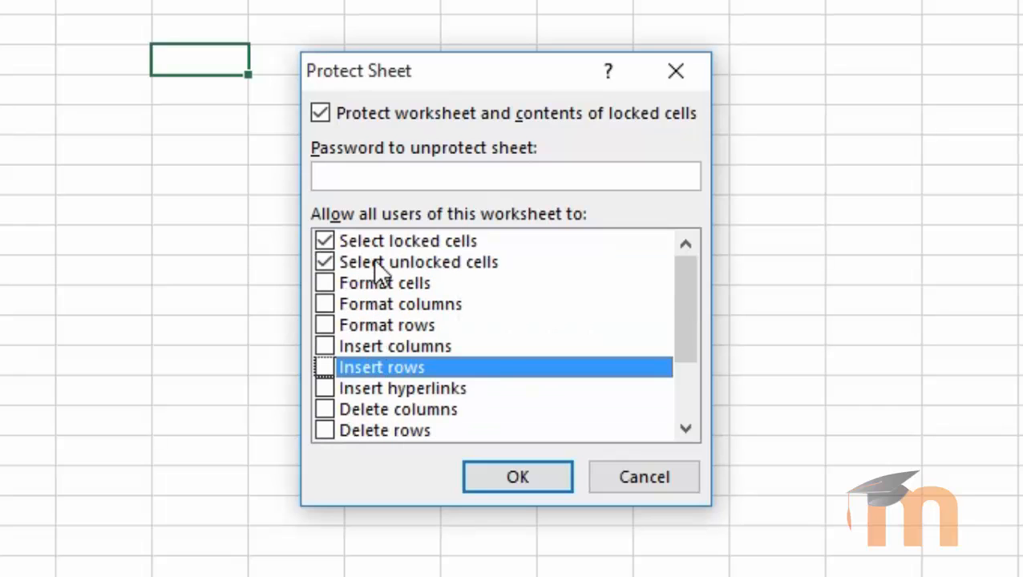
pyautogui.scroll(-2, 343, 305)
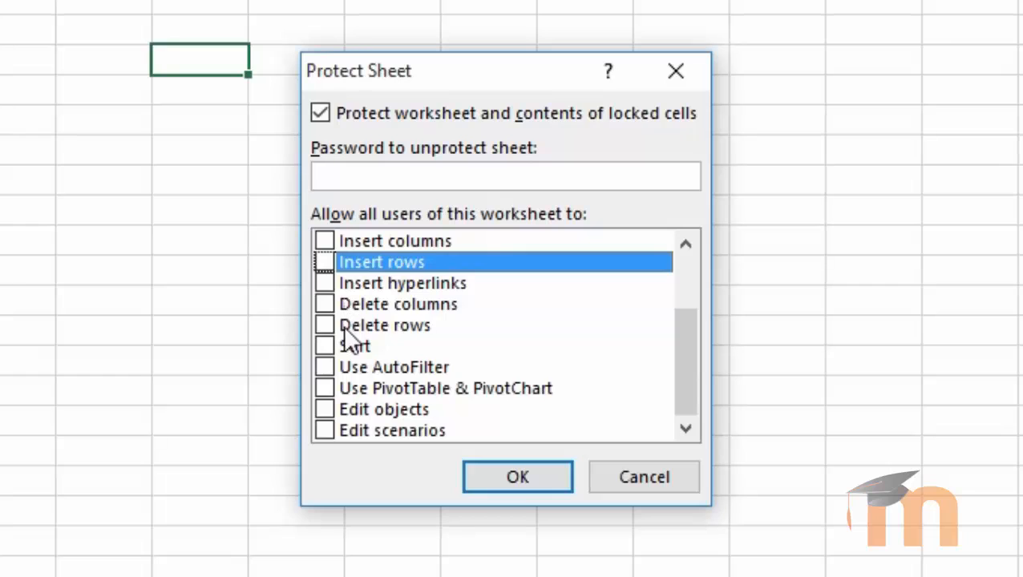
pyautogui.scroll(2, 343, 325)
# Step: Enter and re-confirm a protection password, keeping only locked and unlocked cell selection allowed
pyautogui.click(396, 174)
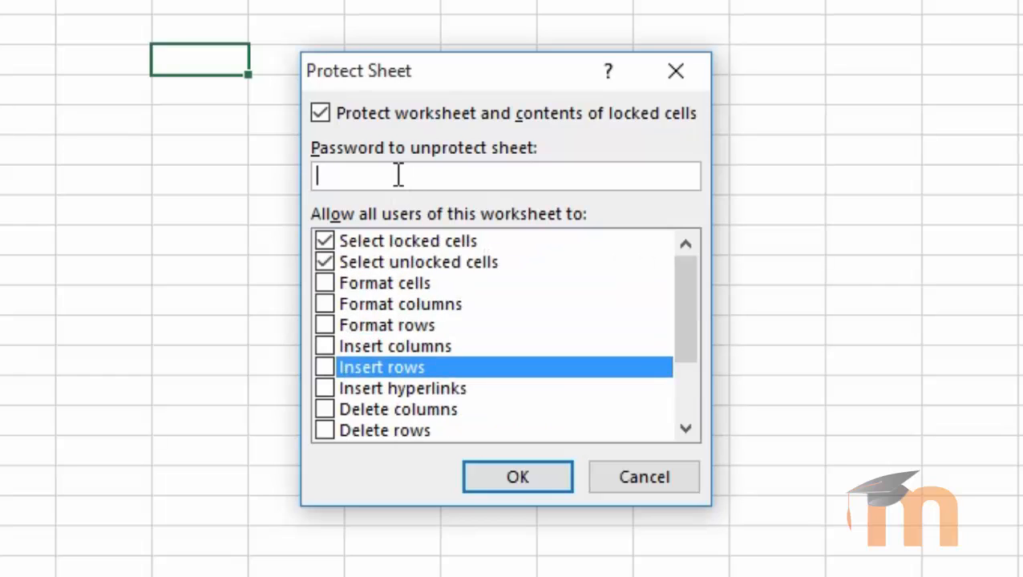
pyautogui.write('12345')
pyautogui.click(510, 478)
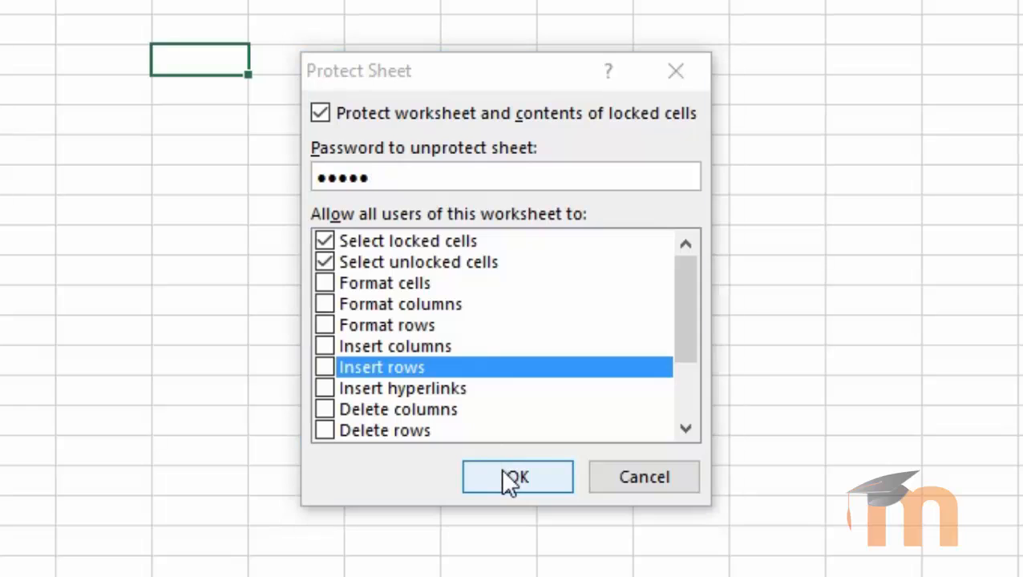
pyautogui.write('•••••')
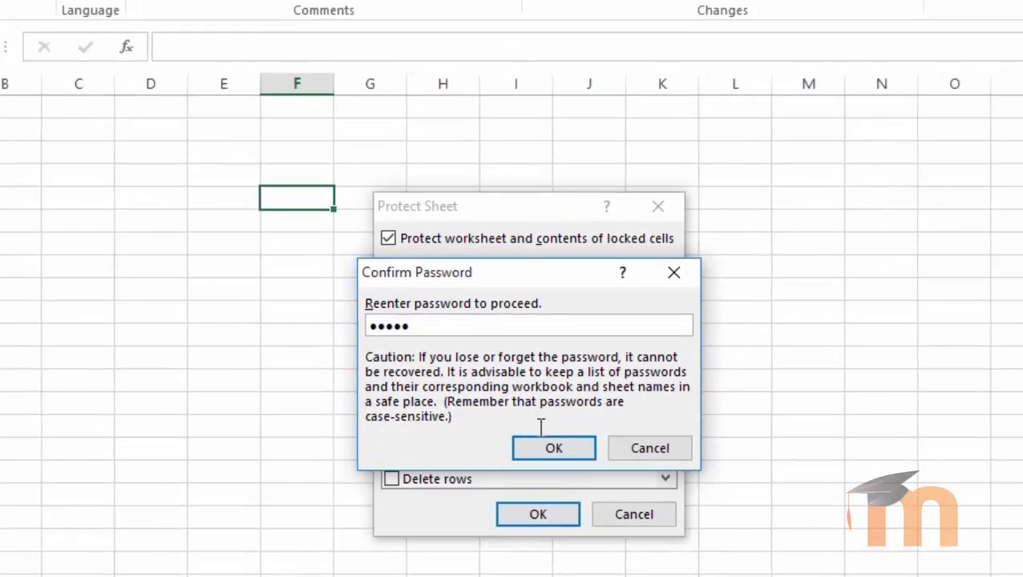
pyautogui.click(542, 401)
pyautogui.click(406, 202)
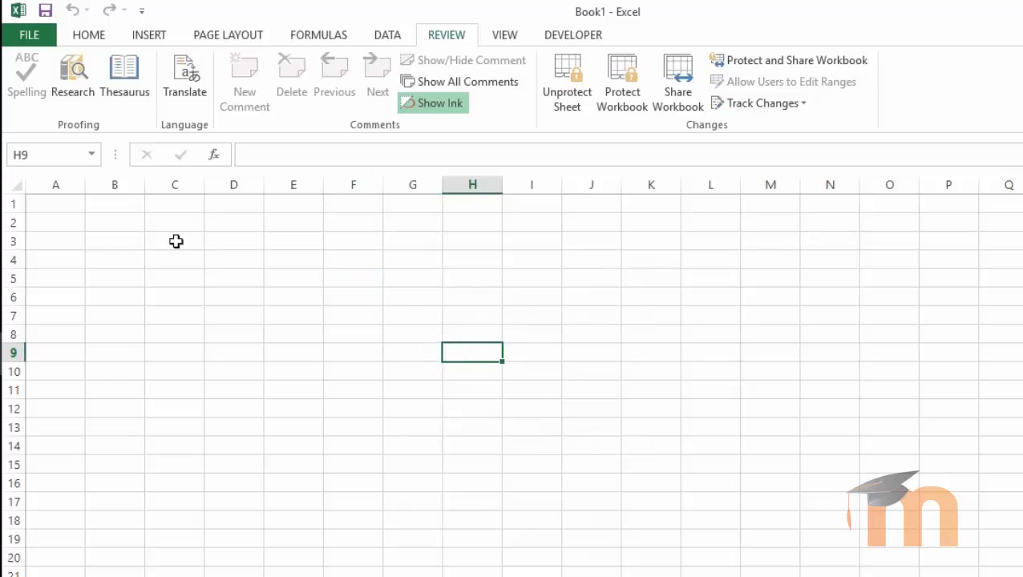
# Step: Try editing F7, dismiss the protected-sheet warning, and start Unprotect Sheet from Review
pyautogui.click(357, 312)
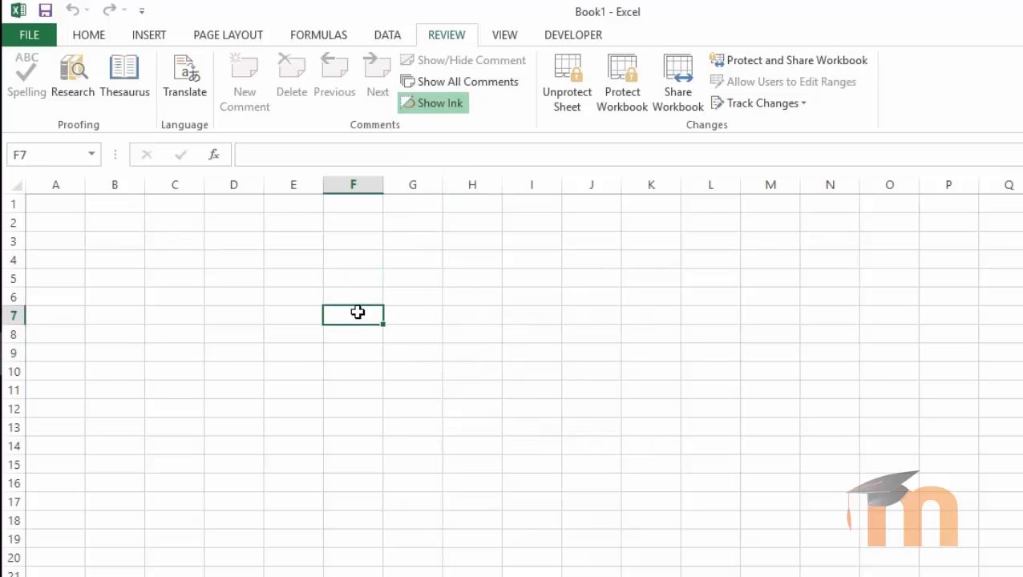
pyautogui.doubleClick(357, 312)
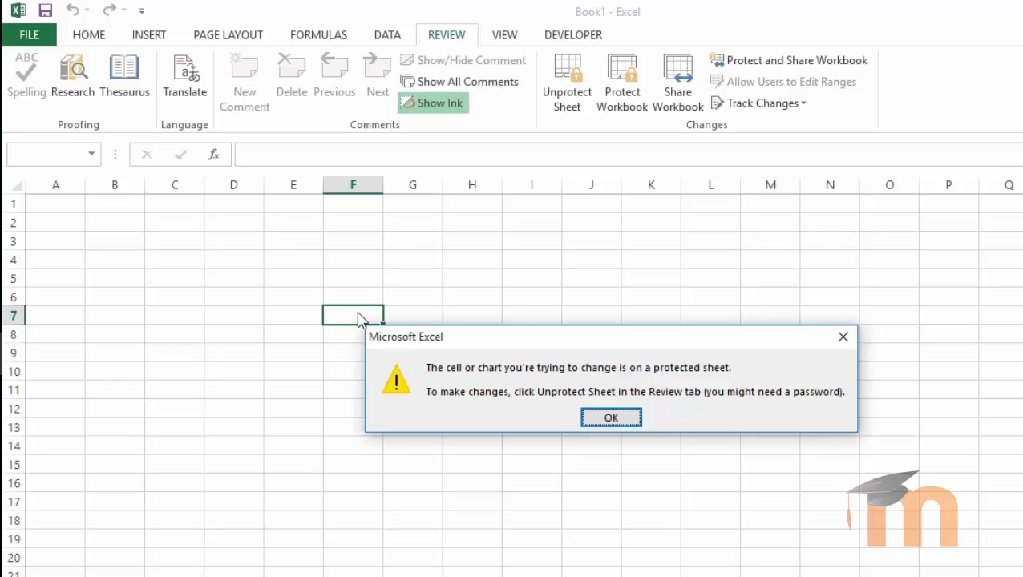
pyautogui.click(619, 419)
pyautogui.click(567, 94)
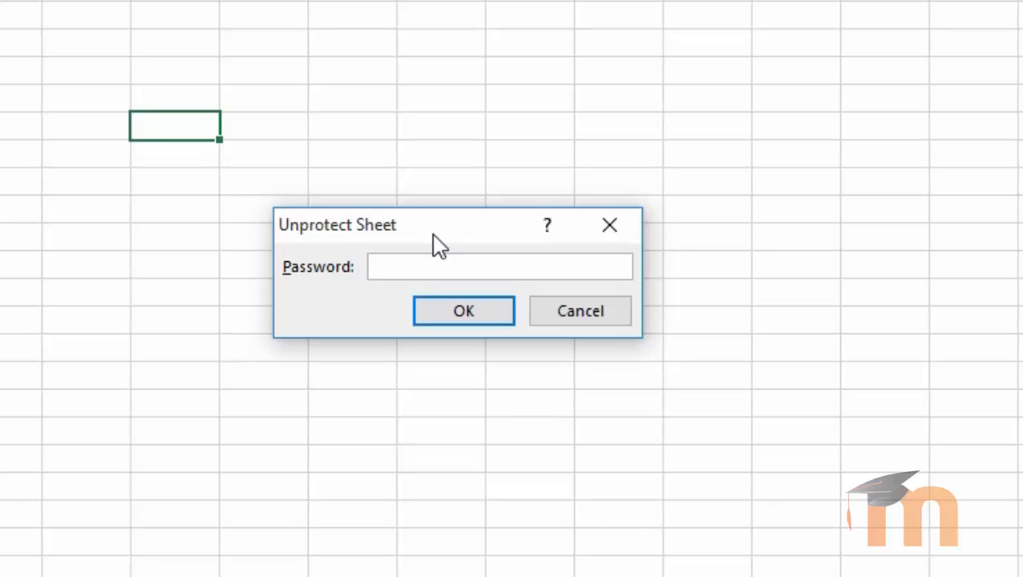
# Step: Enter the password to unprotect, then type and erase test text in H5 and select F7
pyautogui.write('•••••')
pyautogui.press('Return')
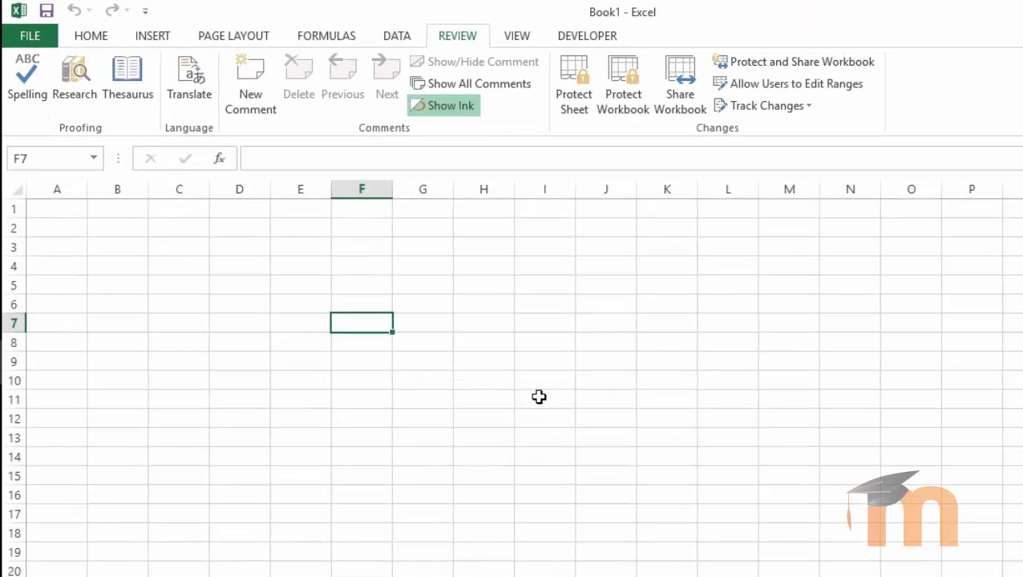
pyautogui.click(478, 291)
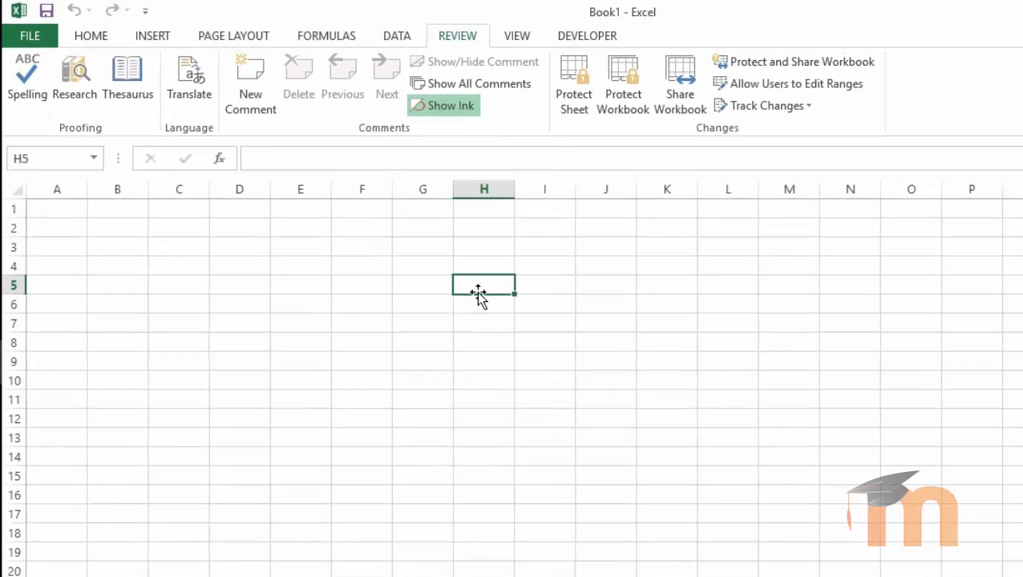
pyautogui.write('fjsjfk')
pyautogui.press('BackSpace')
pyautogui.press('BackSpace')
pyautogui.press('BackSpace')
pyautogui.press('BackSpace')
pyautogui.press('BackSpace')
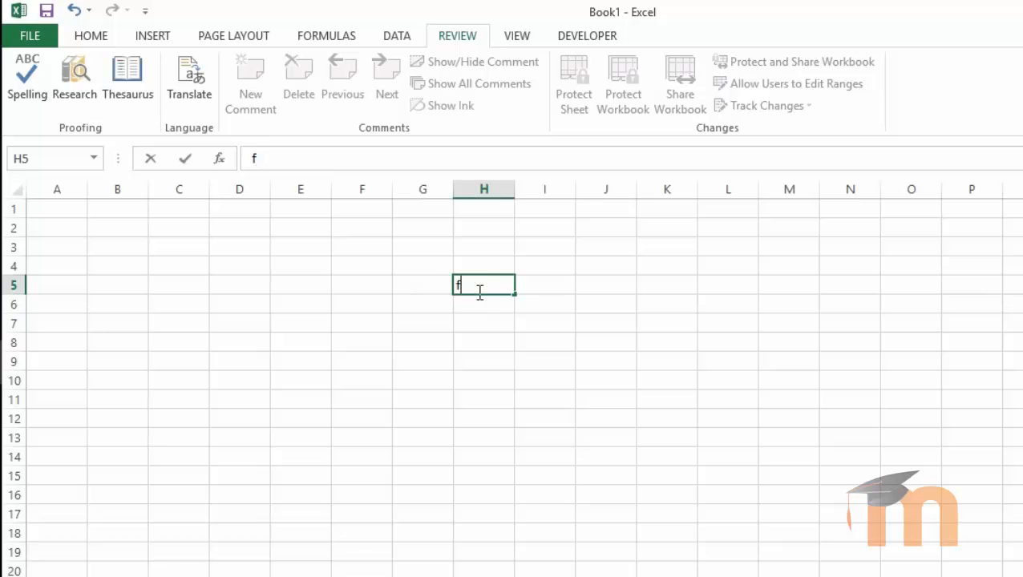
pyautogui.press('BackSpace')
pyautogui.press('Return')
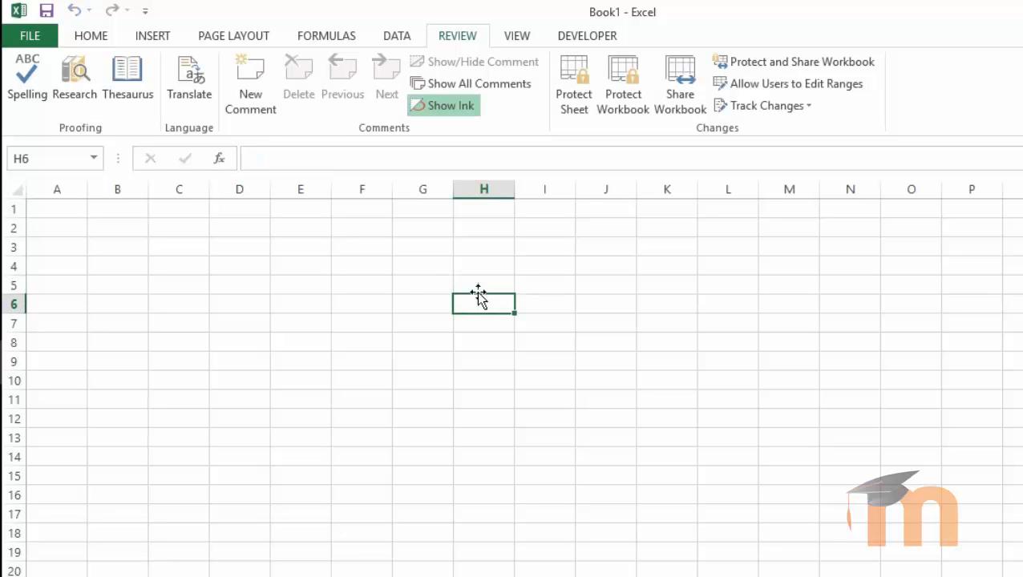
pyautogui.click(390, 318)
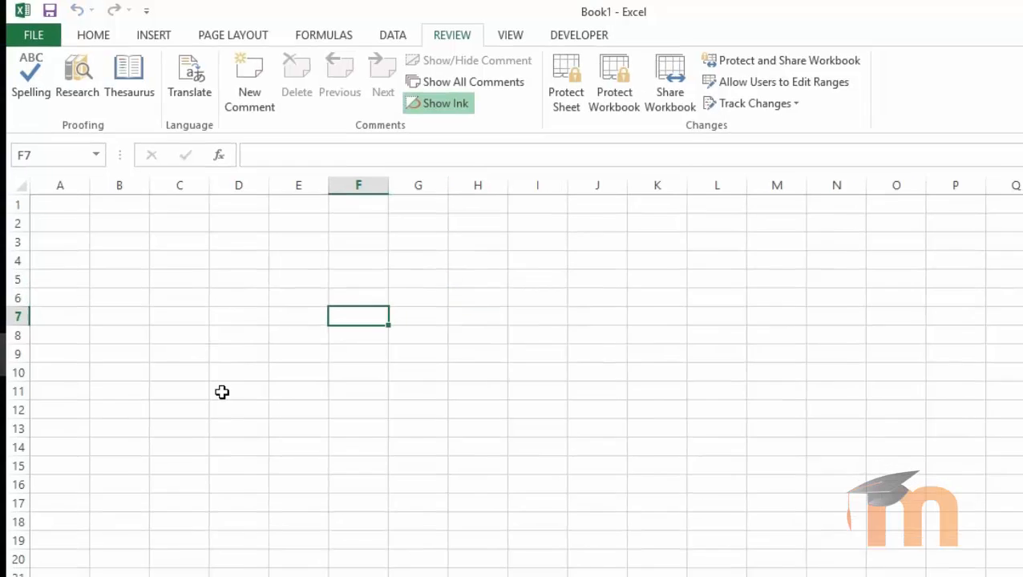